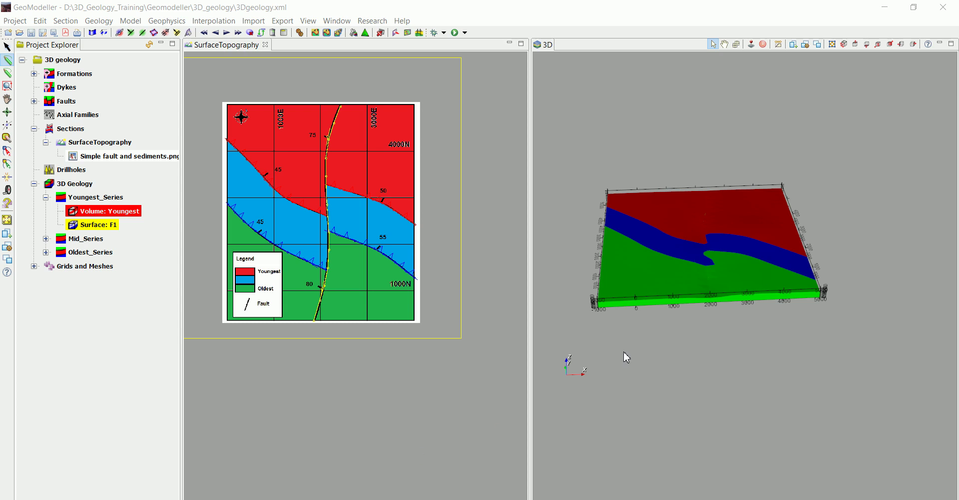
Step: Draw a diagonal section trace from the map's top-right corner down to the legend corner
drag(683, 340, 708, 259)
middle_drag(329, 283, 380, 290)
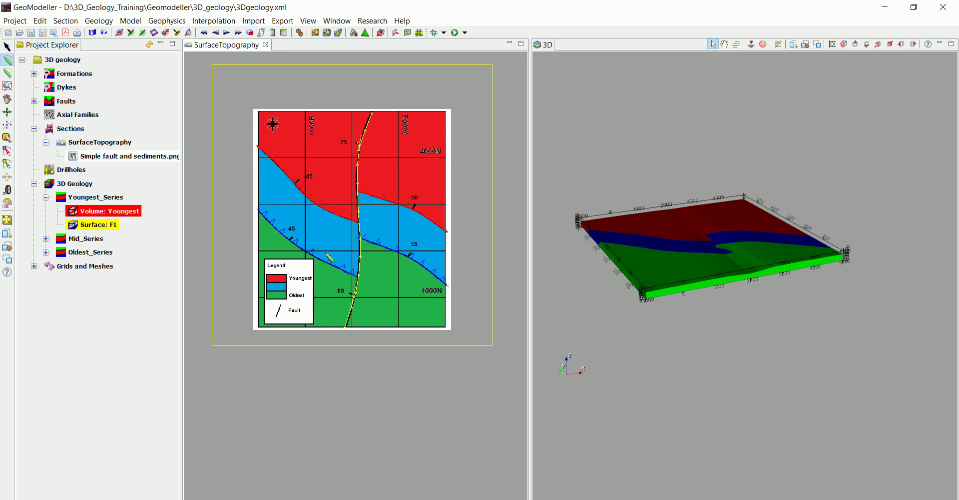
drag(712, 291, 702, 274)
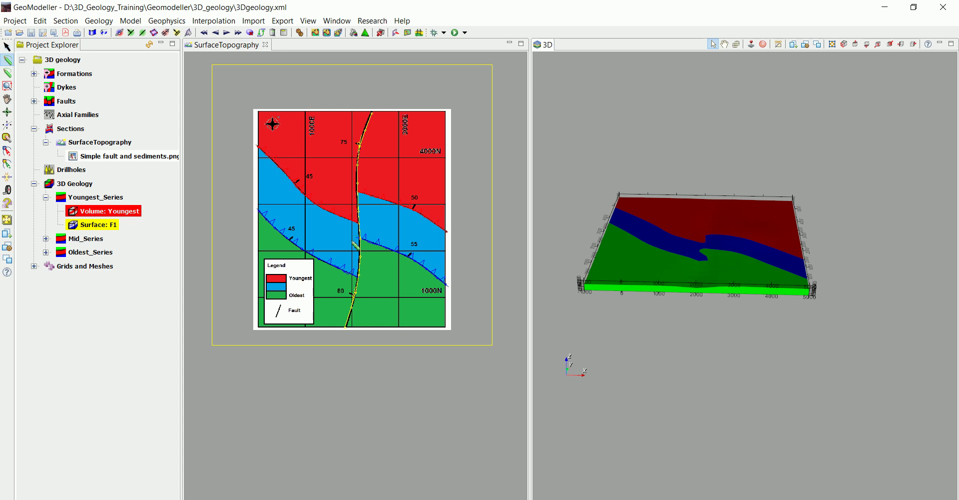
scroll(370, 225, down, 1)
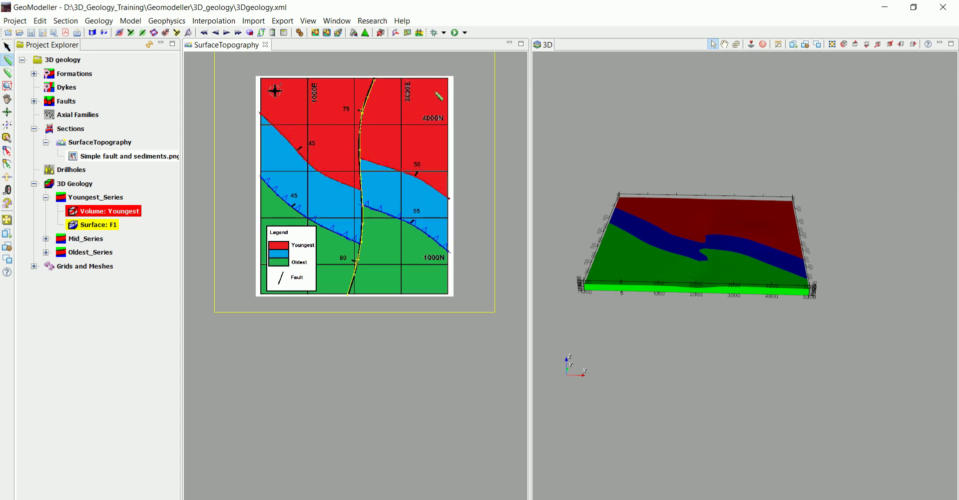
click(445, 82)
click(270, 286)
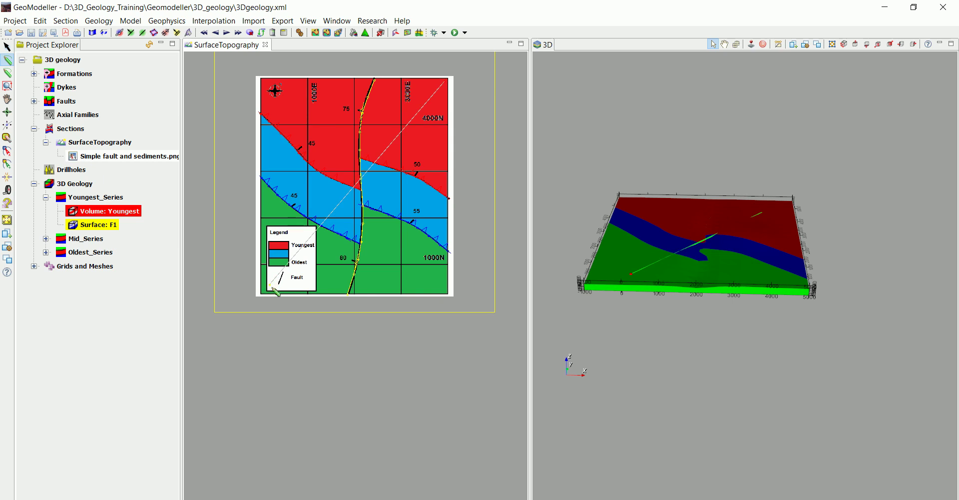
click(8, 61)
middle_drag(346, 190, 353, 206)
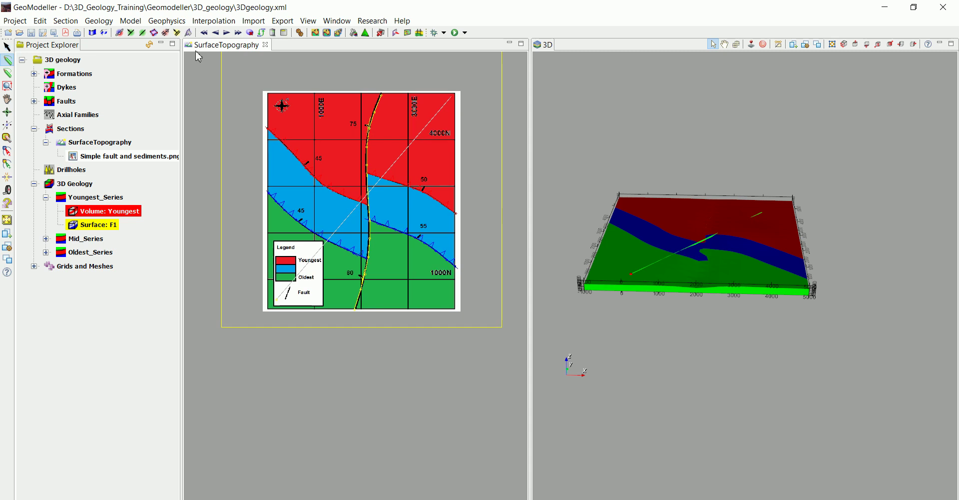
Step: Create a vertical section named 'section1' from the trace using Create a Section from its Trace
click(66, 20)
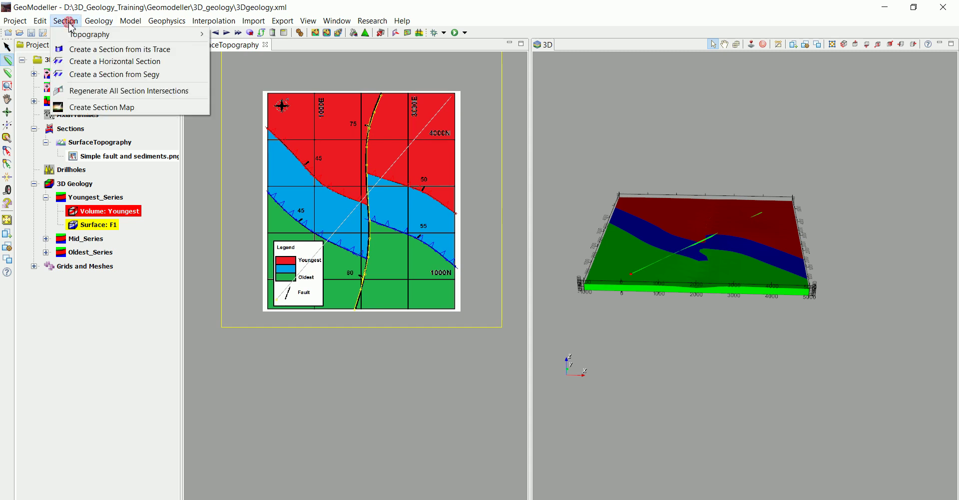
click(94, 50)
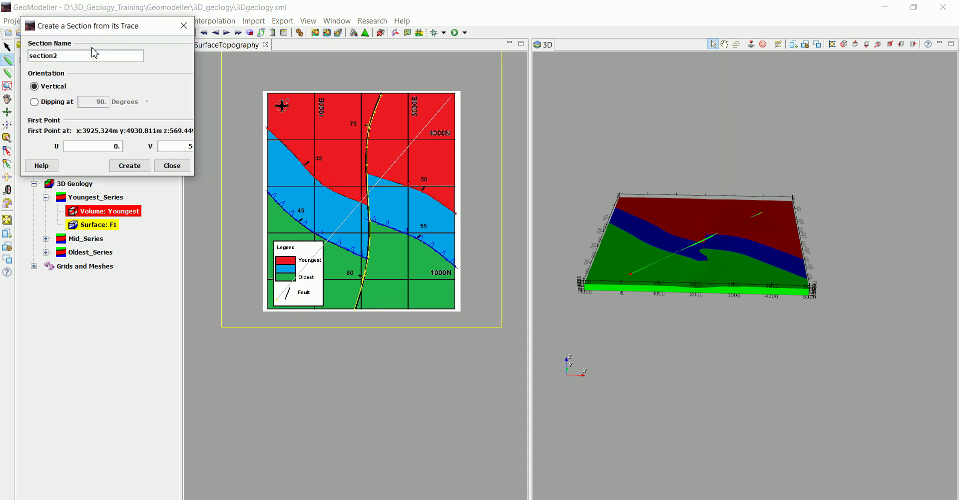
double_click(81, 55)
click(82, 55)
click(128, 167)
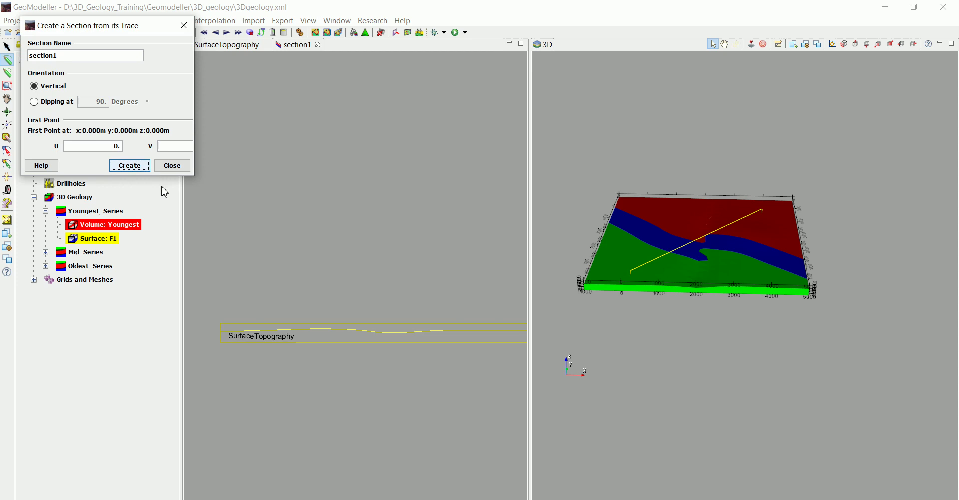
drag(375, 338, 349, 227)
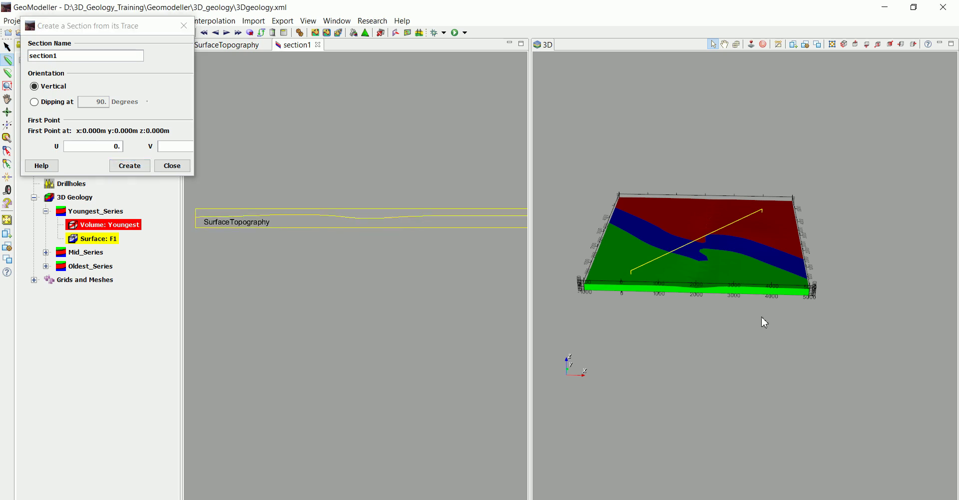
drag(762, 316, 719, 292)
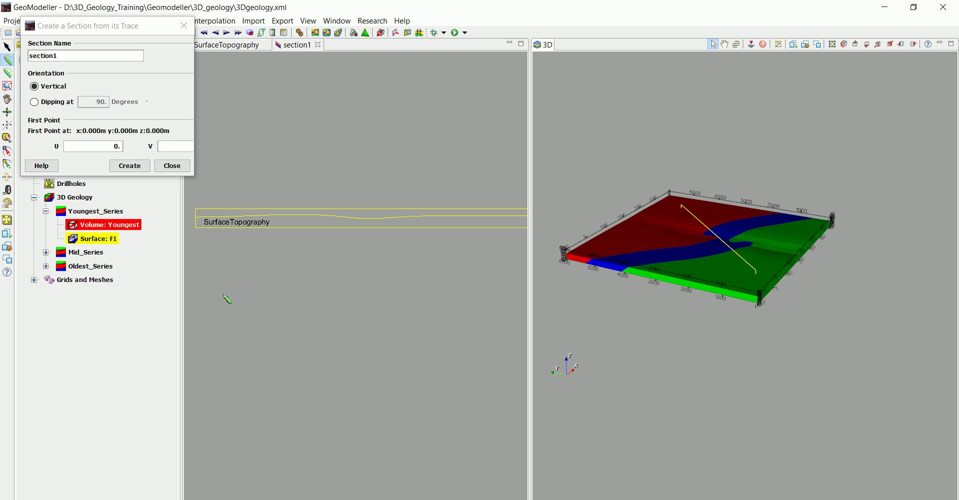
scroll(390, 270, up, 4)
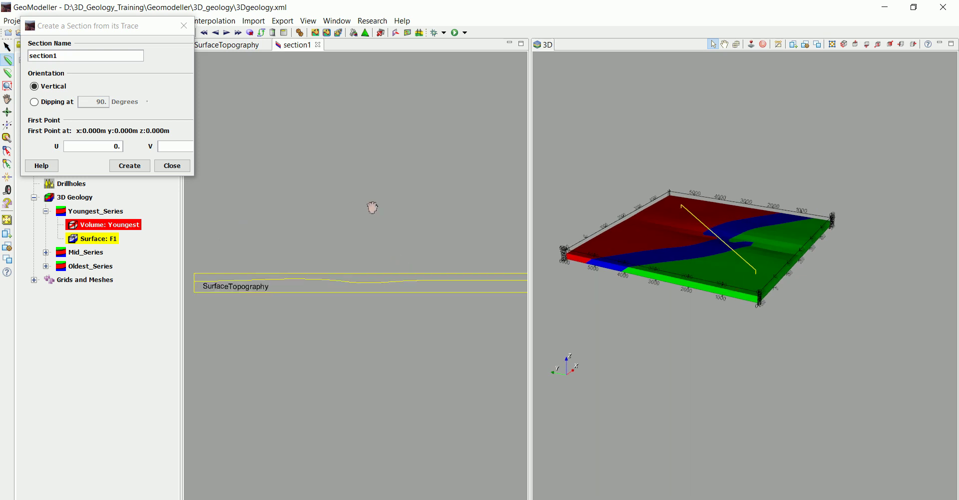
scroll(364, 160, down, 6)
scroll(354, 120, down, 2)
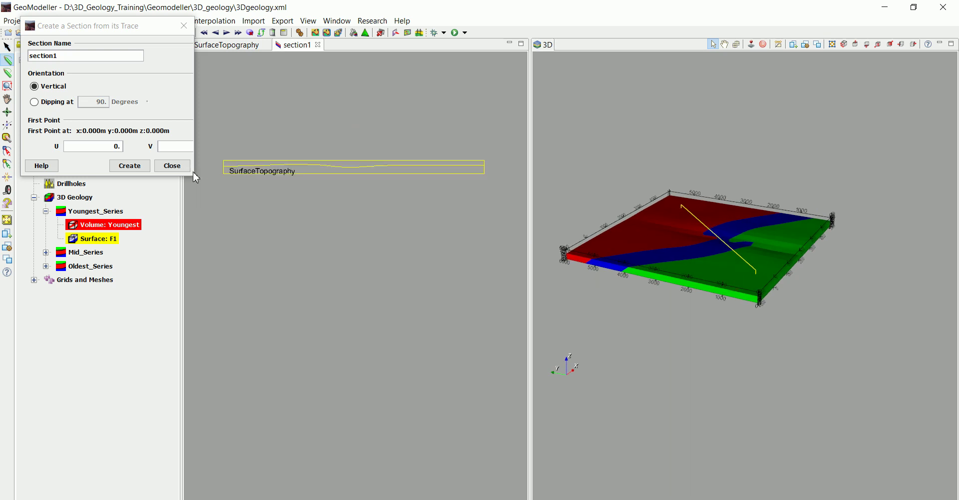
click(175, 166)
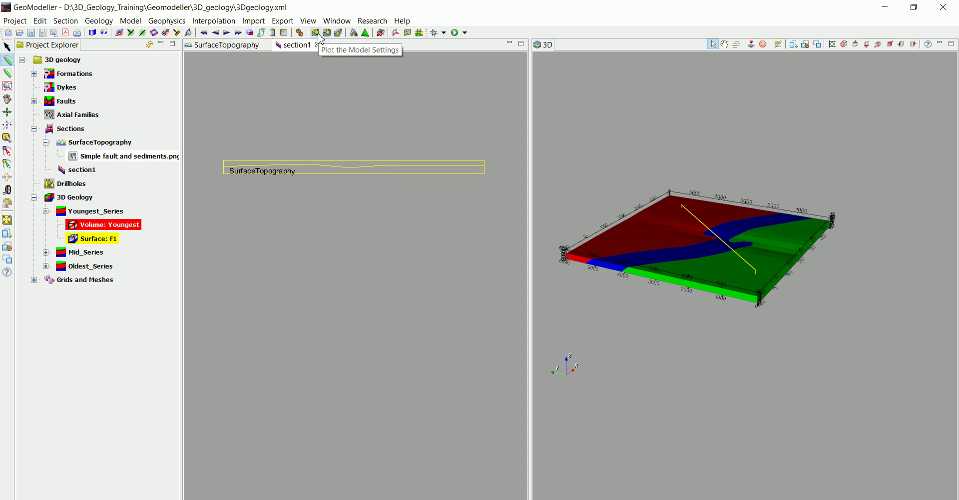
Step: Plot the model on section1 with Show Fill on, colouring the Youngest, Mid and Oldest formations
click(309, 20)
click(325, 7)
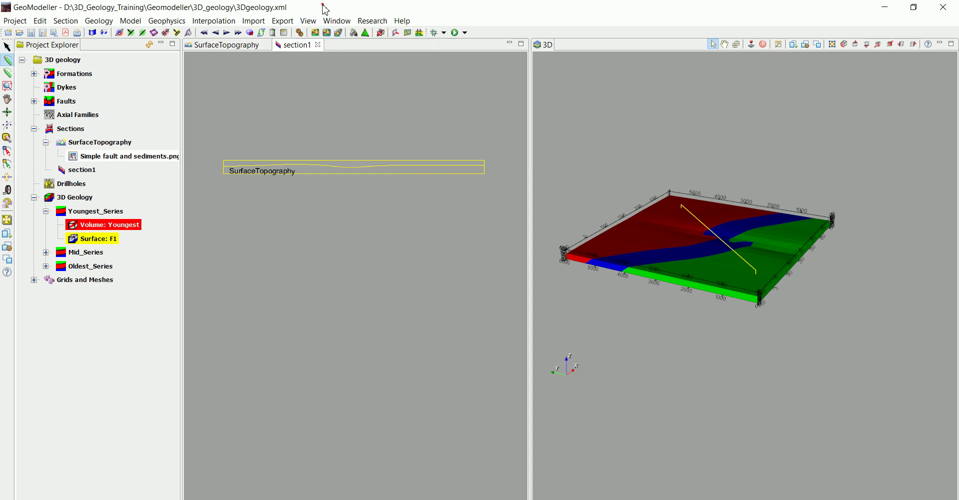
click(325, 33)
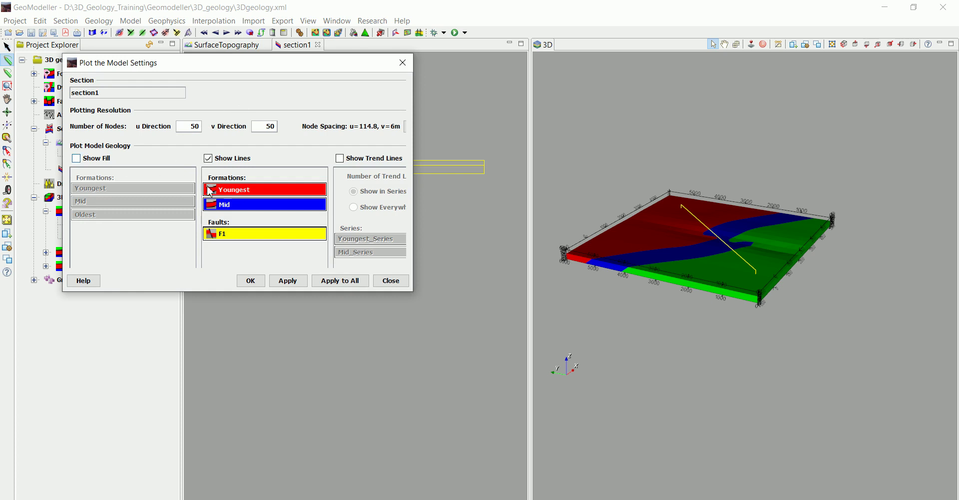
drag(417, 231, 543, 230)
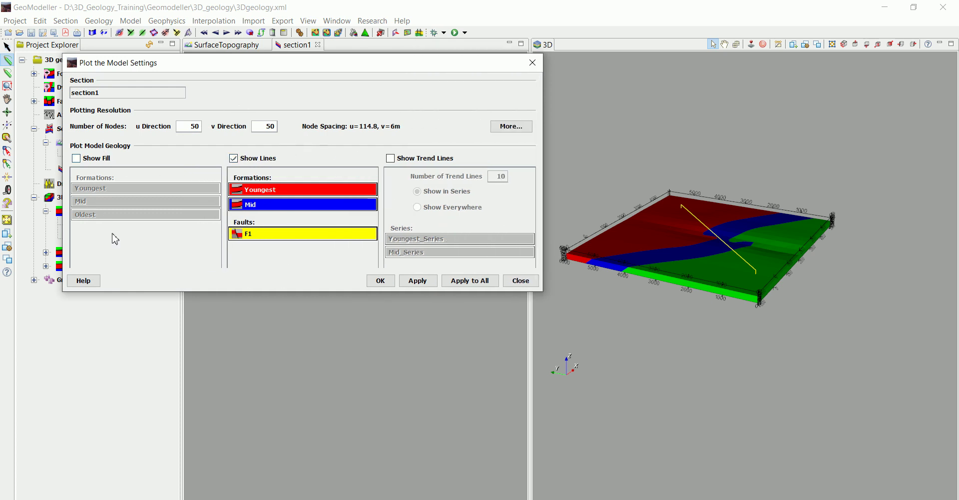
click(77, 159)
click(380, 280)
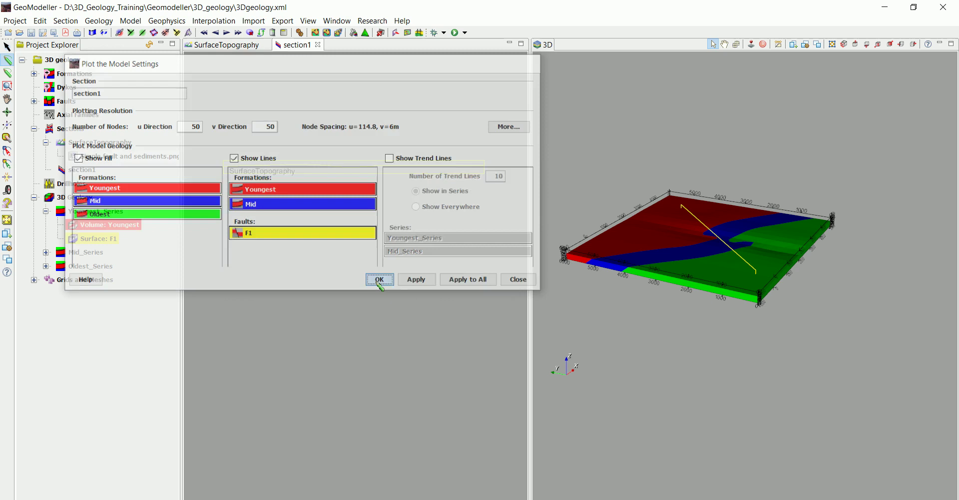
scroll(353, 180, up, 2)
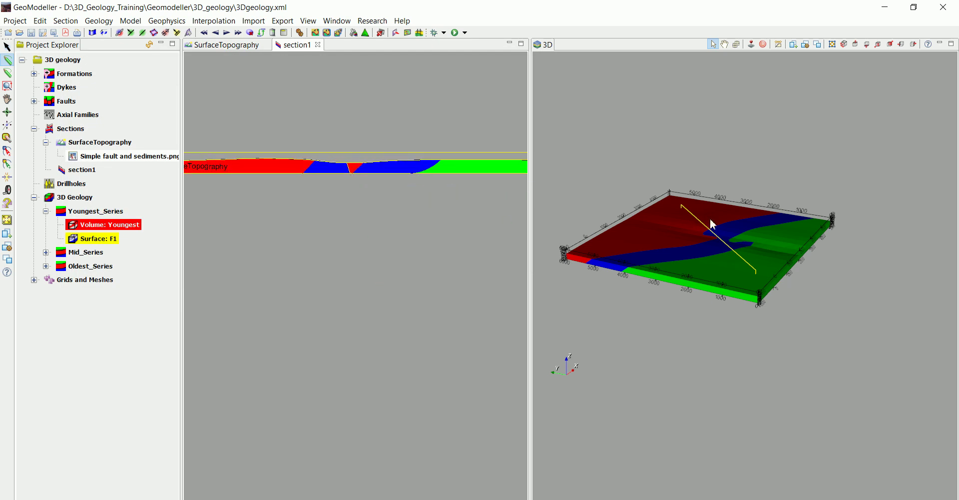
click(672, 267)
drag(683, 323, 675, 240)
scroll(370, 175, down, 2)
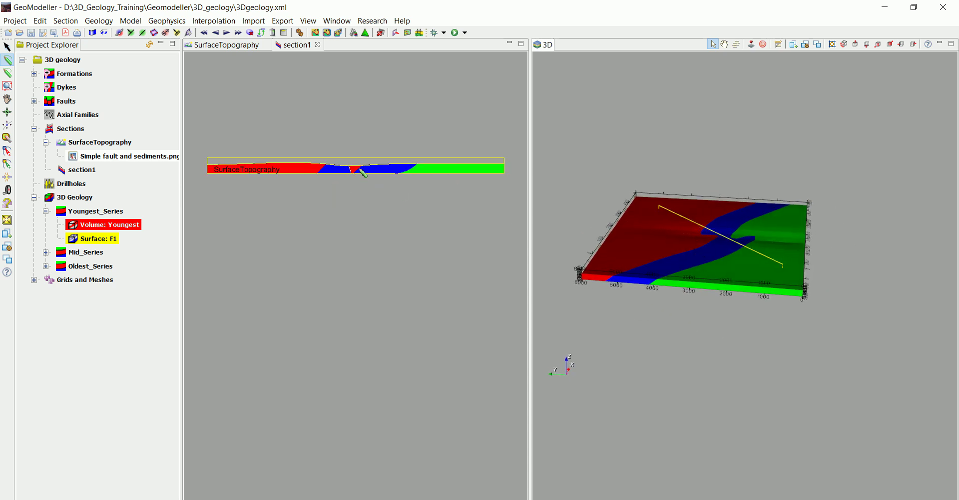
Step: On the SurfaceTopography map, draw a parallel trace and create vertical section 'section2' from it
click(228, 45)
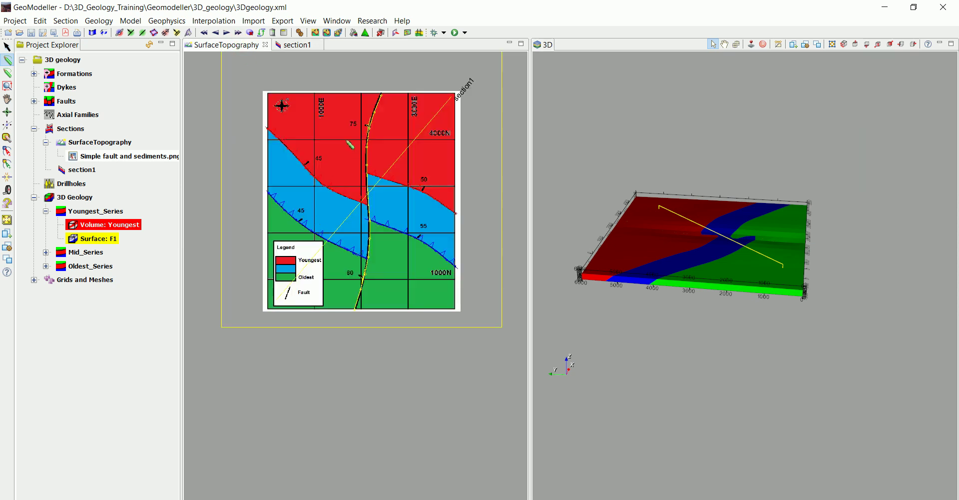
click(237, 266)
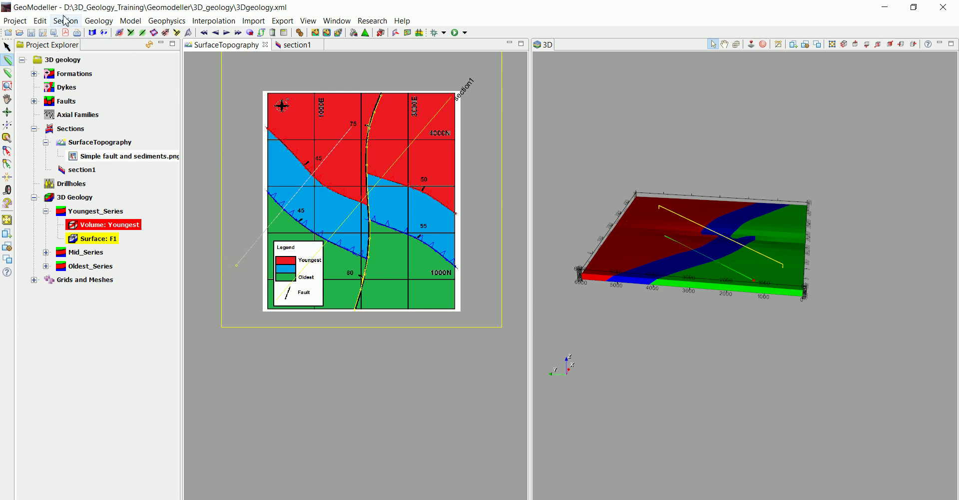
click(64, 24)
click(87, 49)
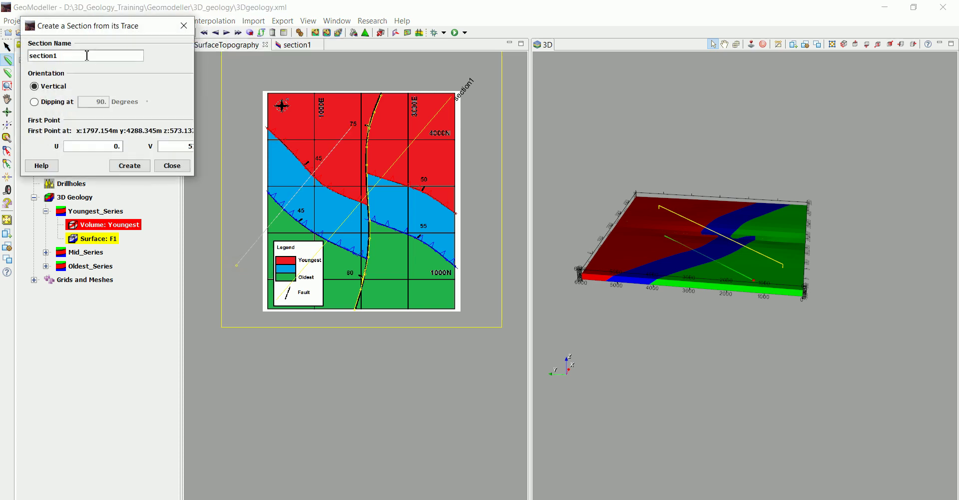
click(87, 55)
text(2)
click(132, 166)
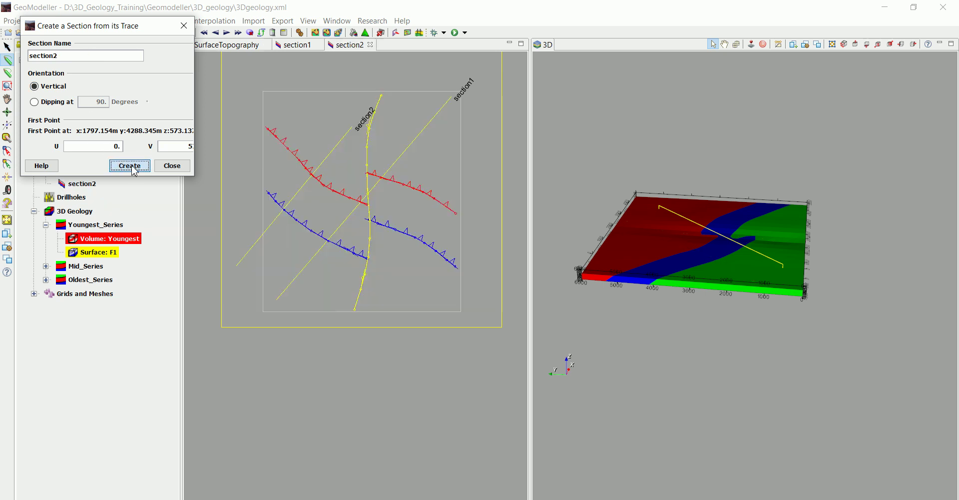
click(171, 165)
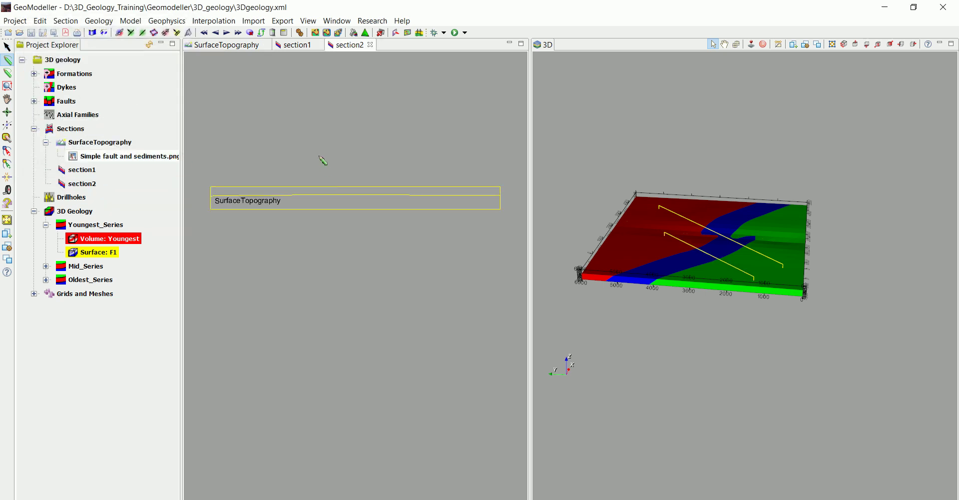
Step: Plot section2's model geology with Show Fill and Show Lines both kept on
click(315, 33)
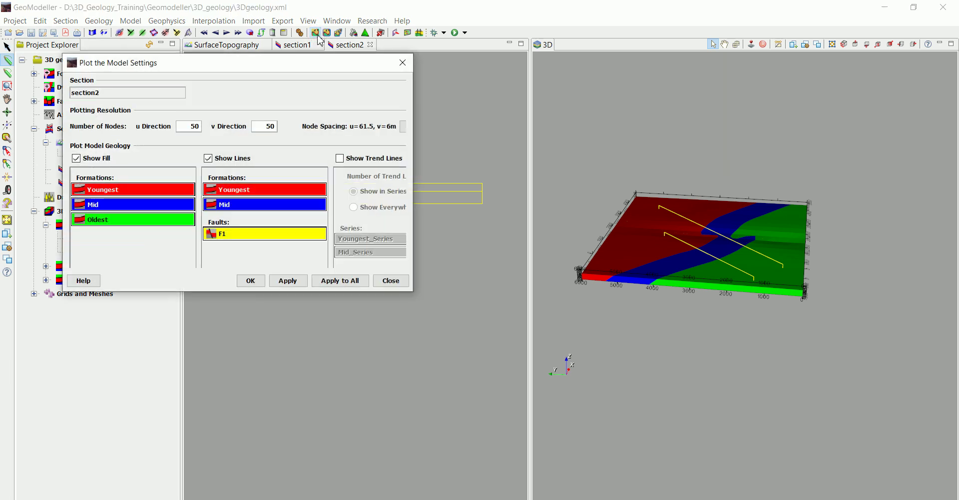
click(257, 285)
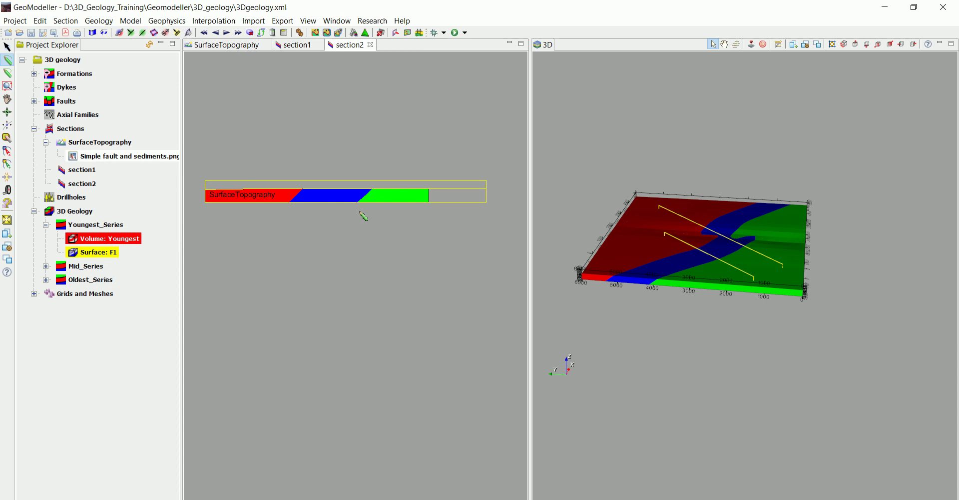
mouse_move(363, 216)
middle_down()
mouse_move(391, 223)
mouse_move(376, 193)
middle_up()
scroll(329, 219, down, 2)
scroll(380, 195, up, 1)
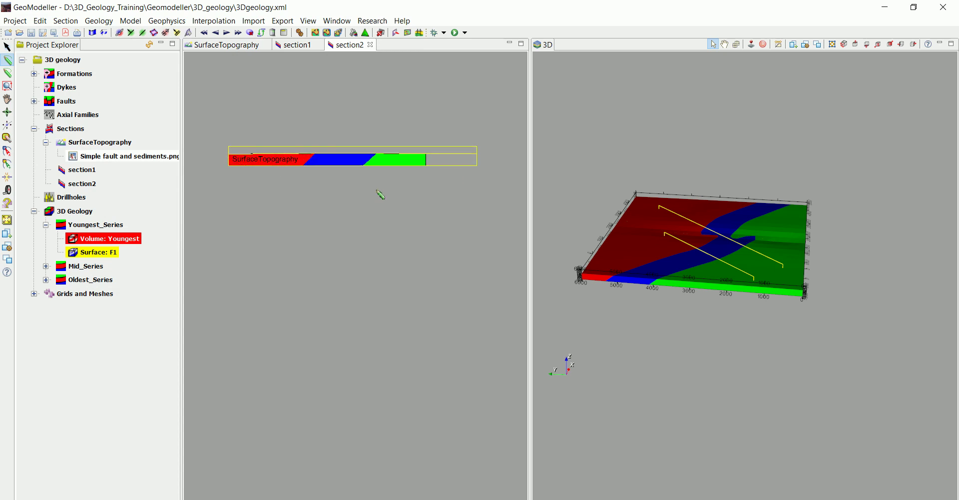
Step: Plot the filled Youngest, Mid and Oldest model geology onto the SurfaceTopography map
click(223, 45)
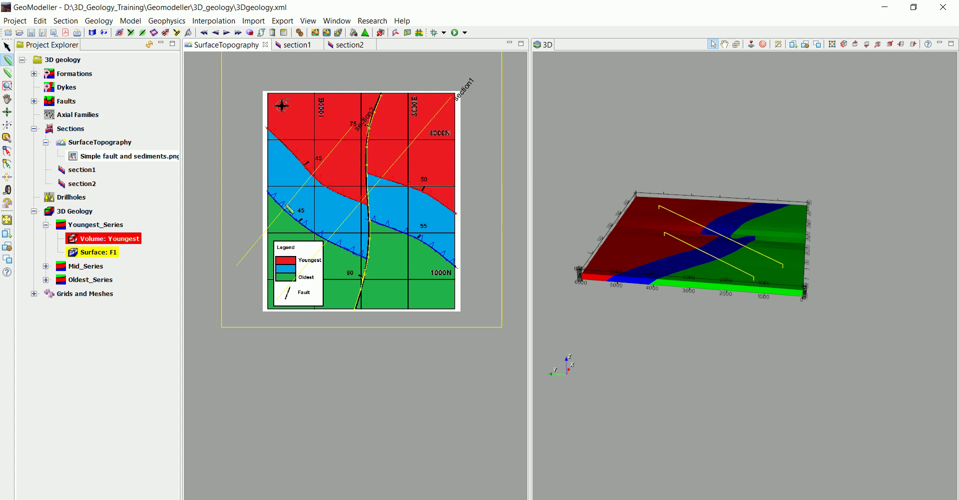
scroll(290, 209, down, 2)
drag(683, 299, 713, 209)
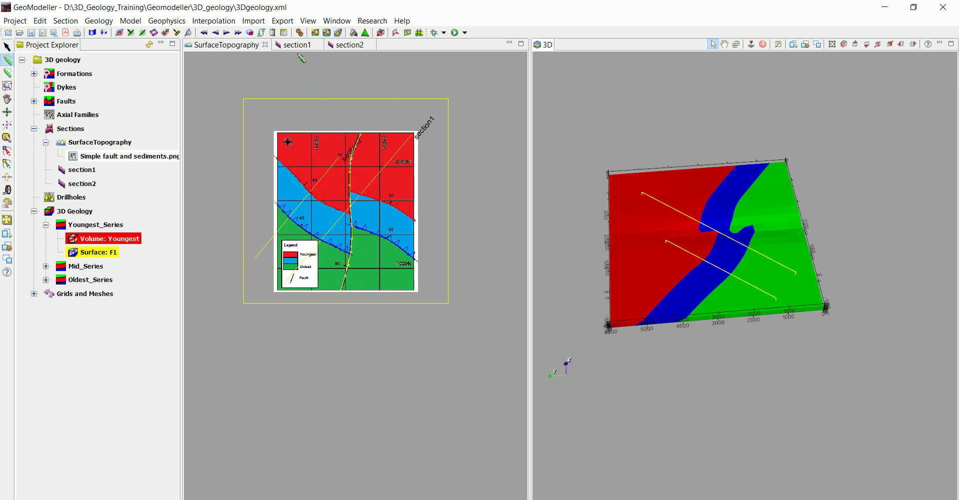
click(316, 32)
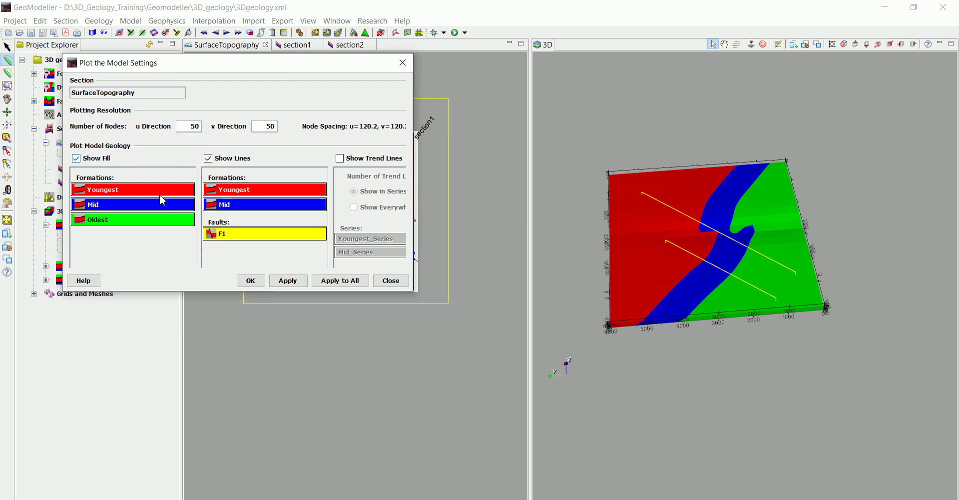
click(251, 280)
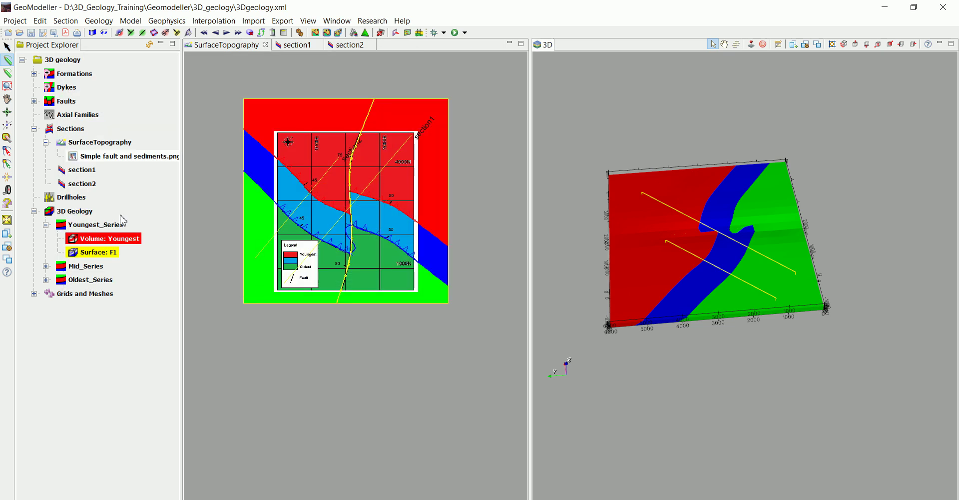
Step: Hide 'Simple fault and sediments.png' from the 2D viewer and frame the map with both section traces
right_click(116, 158)
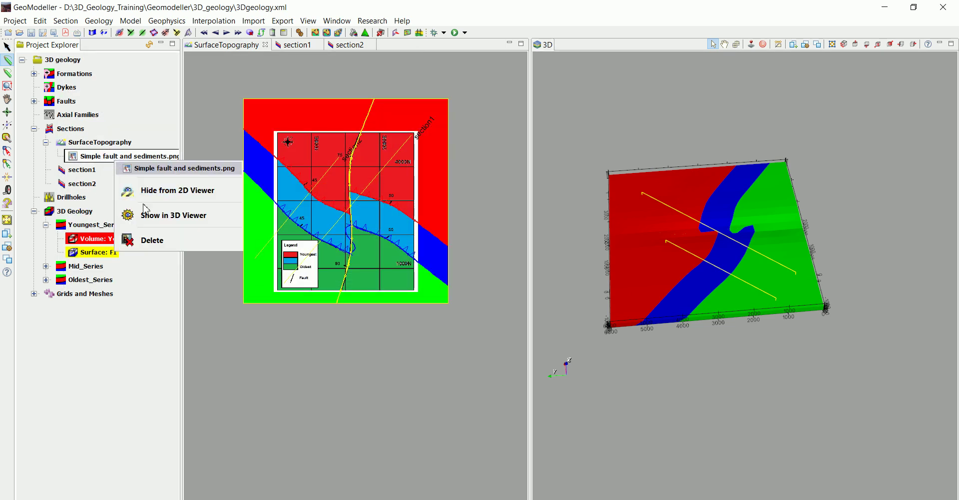
click(153, 191)
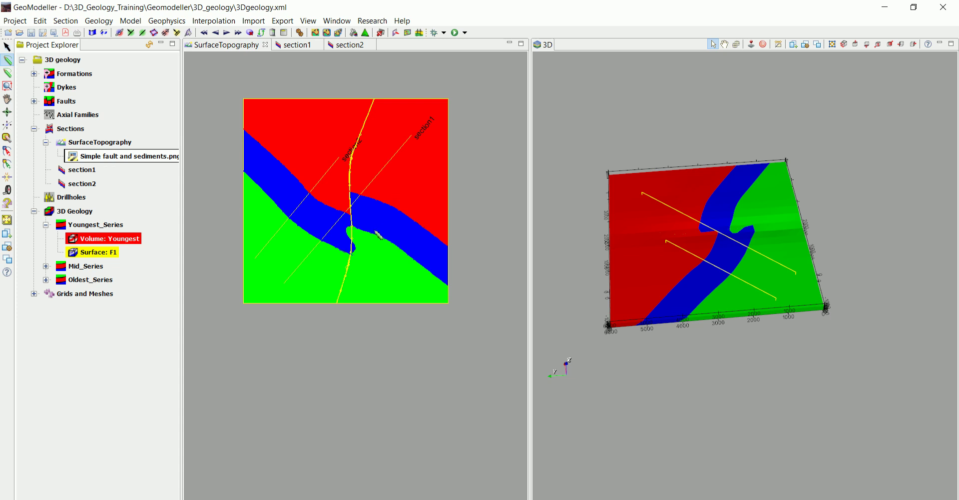
scroll(378, 234, up, 3)
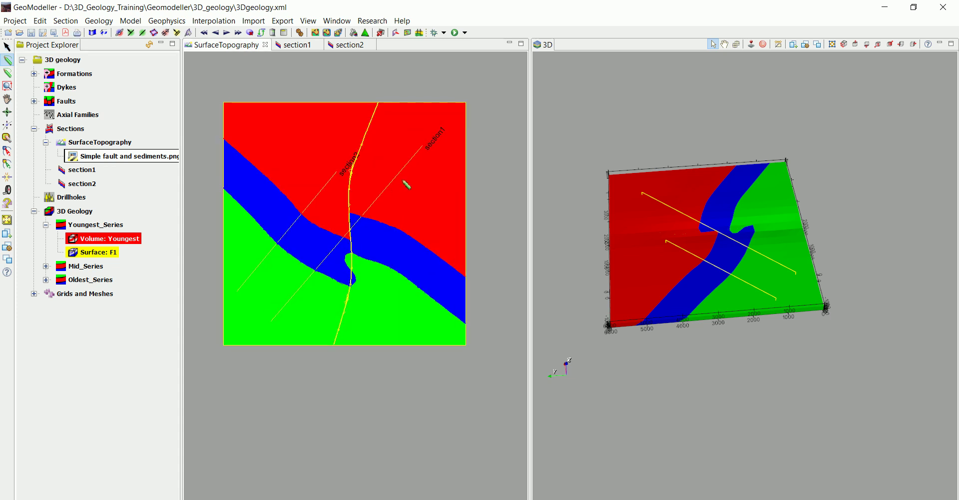
scroll(378, 225, up, 4)
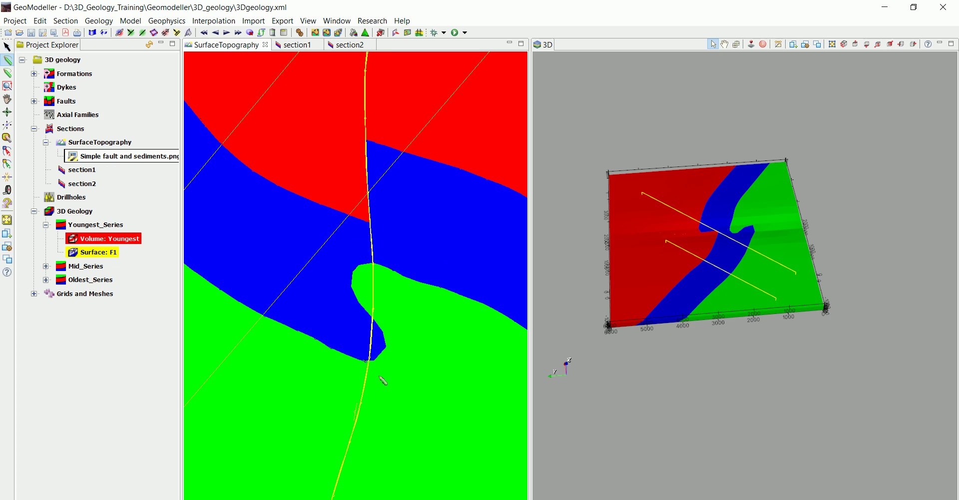
scroll(382, 380, down, 4)
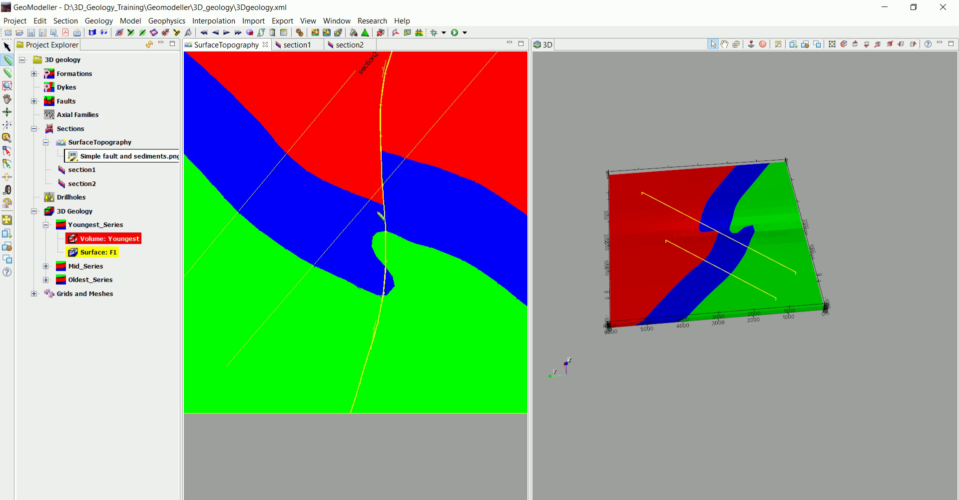
middle_drag(381, 215, 363, 289)
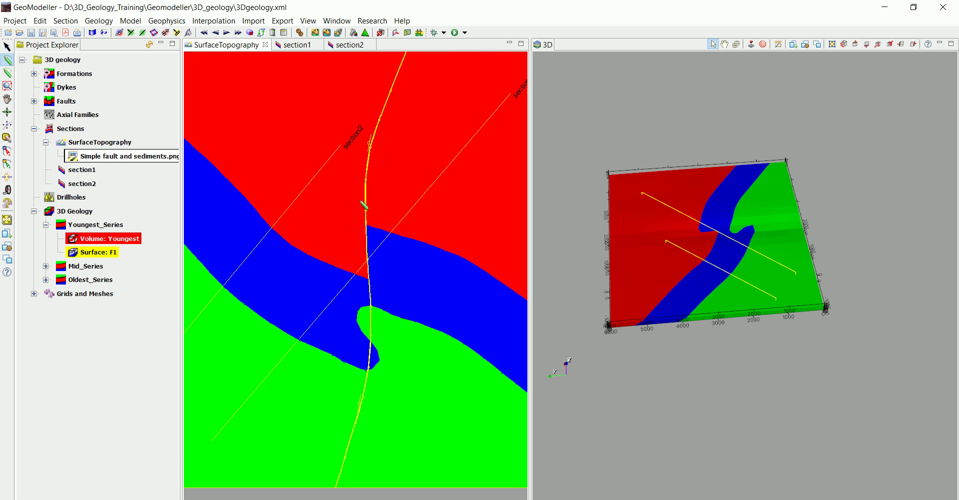
scroll(430, 334, down, 3)
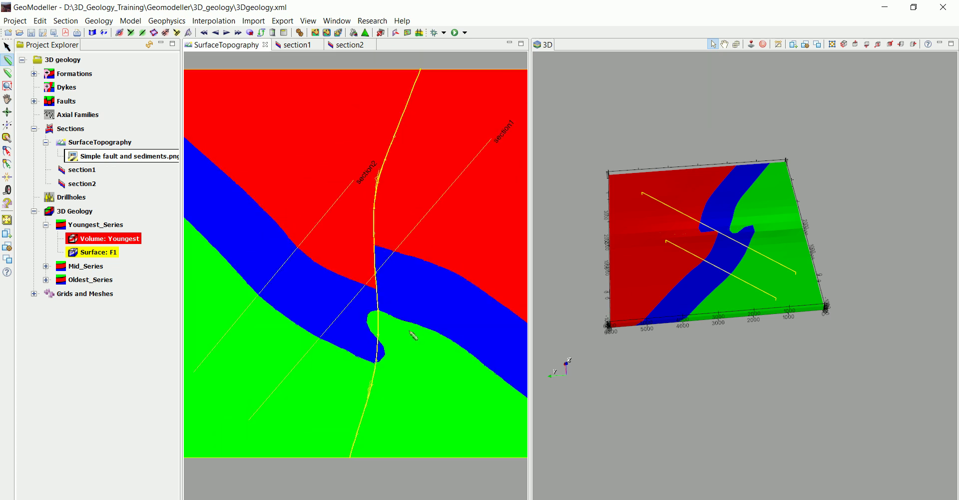
middle_drag(413, 350, 396, 284)
middle_drag(409, 222, 376, 257)
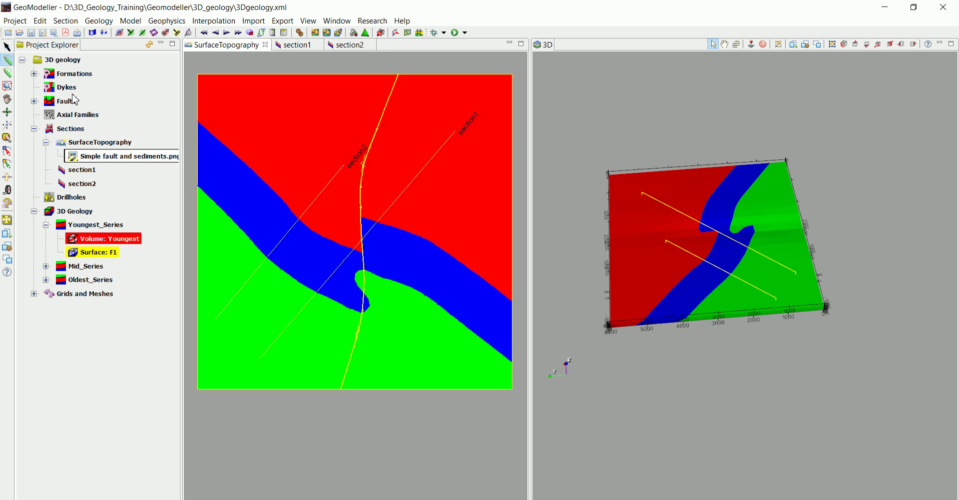
Step: Bring up the section1 cross-section and zoom out to show its filled formation strip
click(7, 47)
right_click(275, 178)
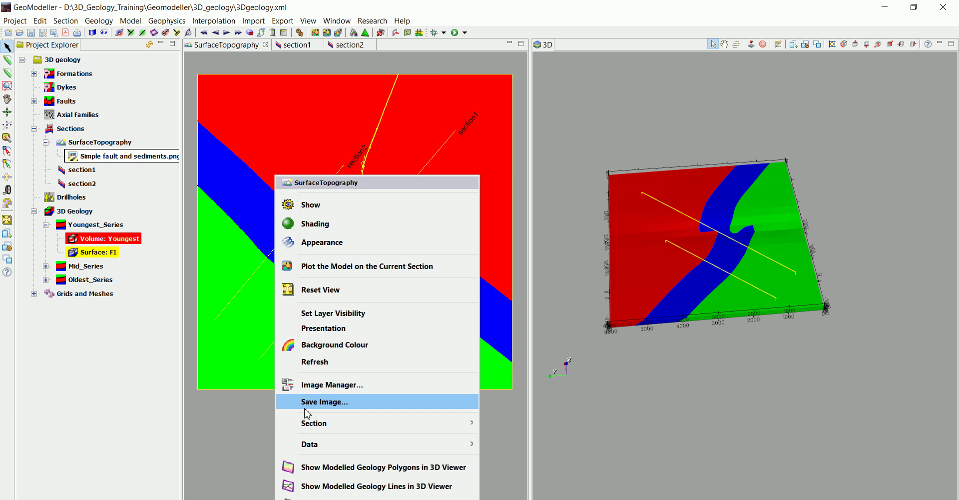
click(243, 433)
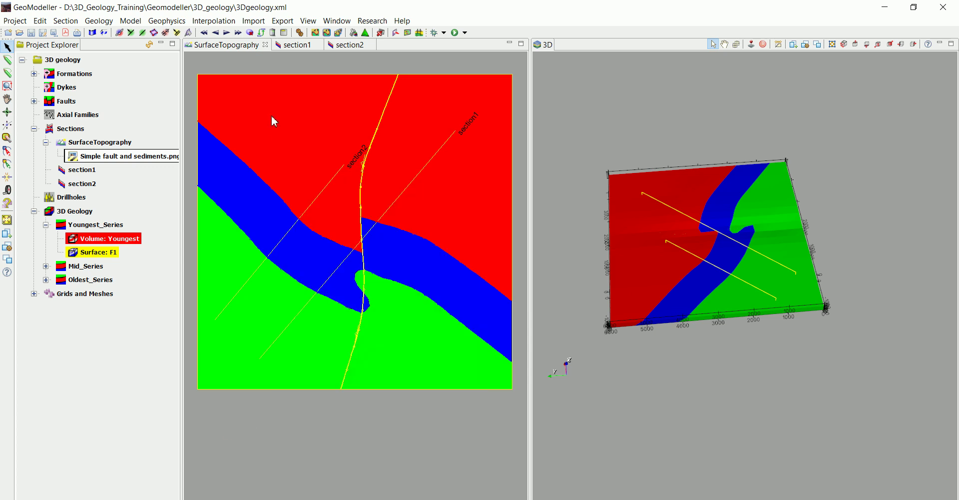
click(305, 45)
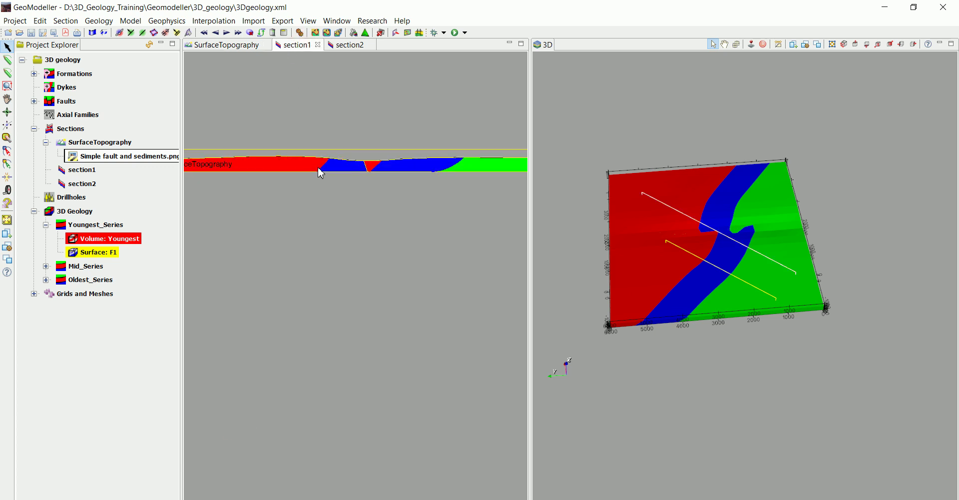
right_click(278, 173)
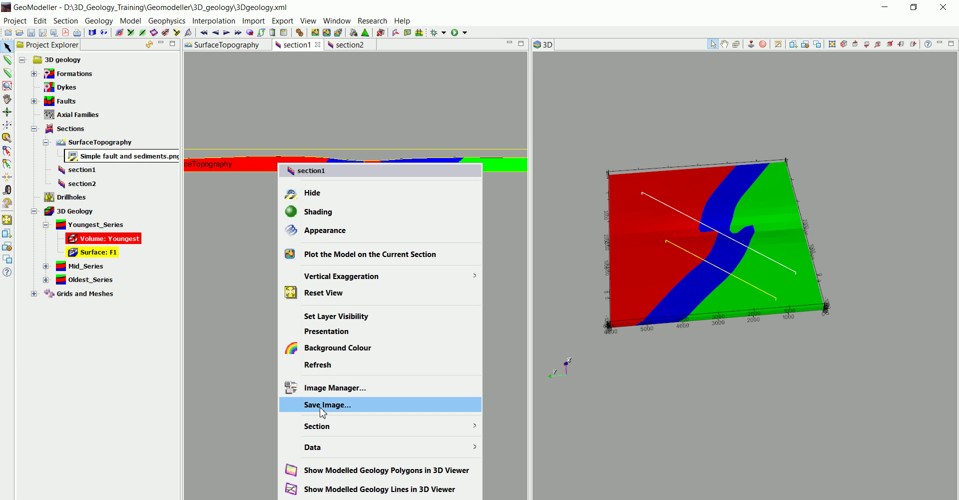
click(277, 261)
scroll(295, 233, down, 5)
drag(575, 264, 585, 188)
Step: Set the 3D view's background colour to black
right_click(587, 139)
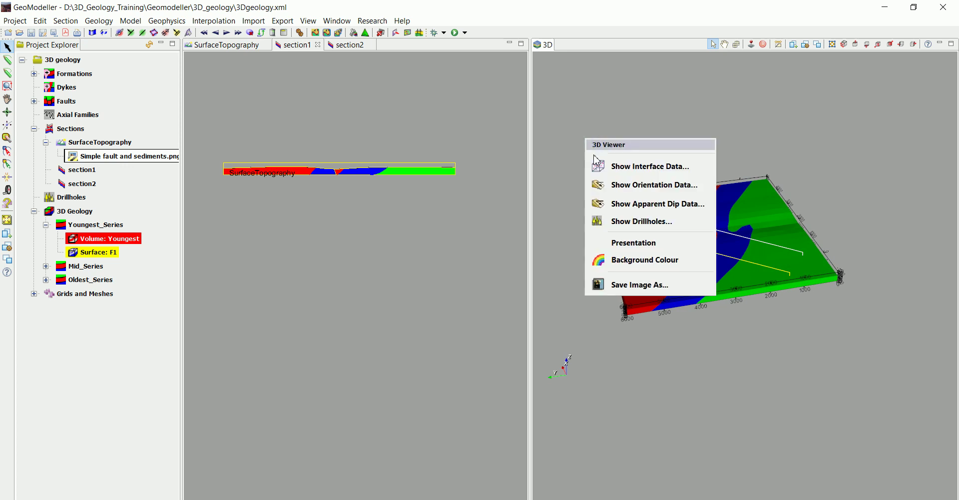
click(619, 260)
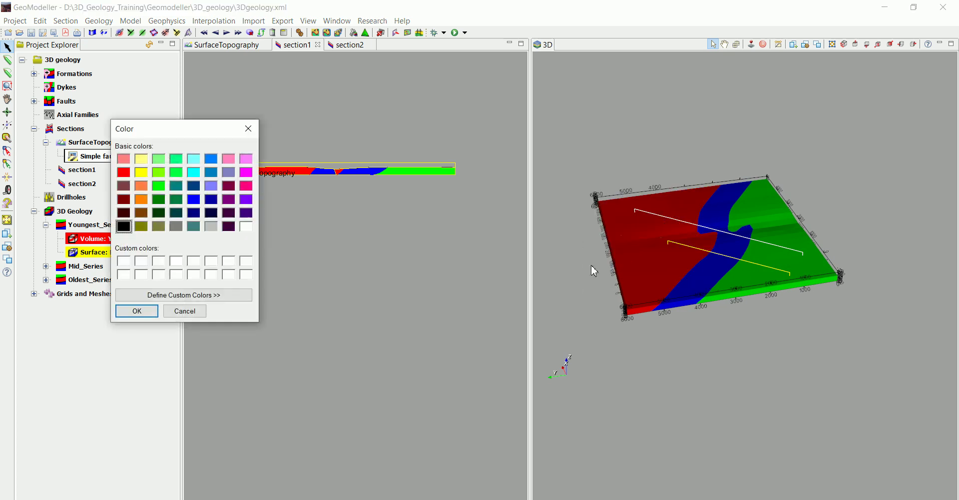
click(132, 311)
Step: Set the section1 view's background colour to black
right_click(394, 232)
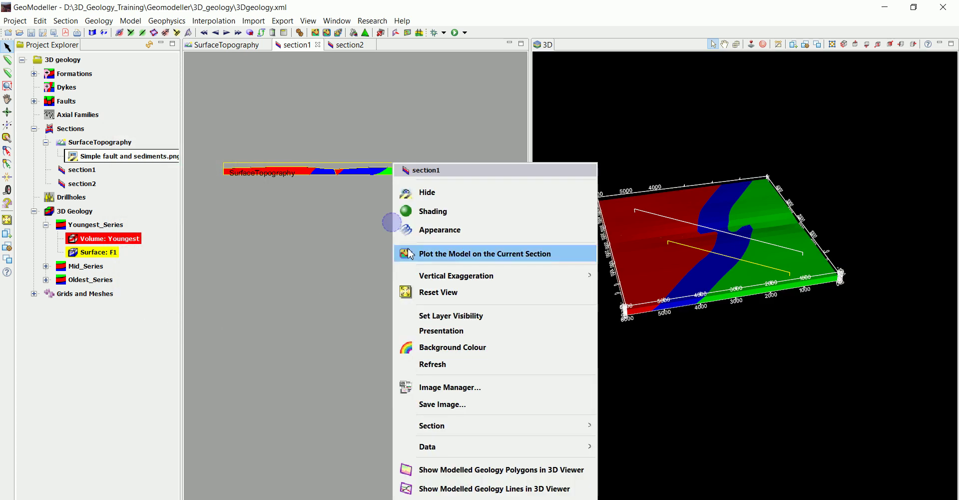
click(434, 348)
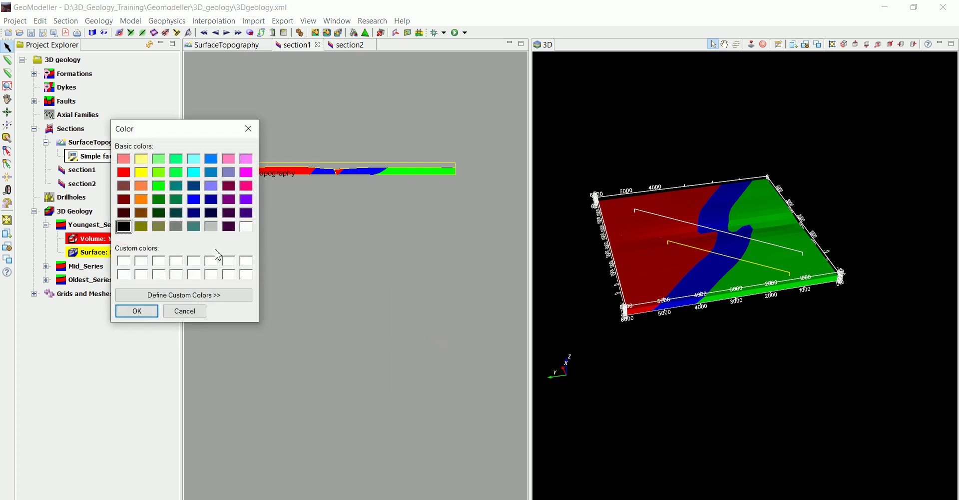
click(123, 226)
click(142, 311)
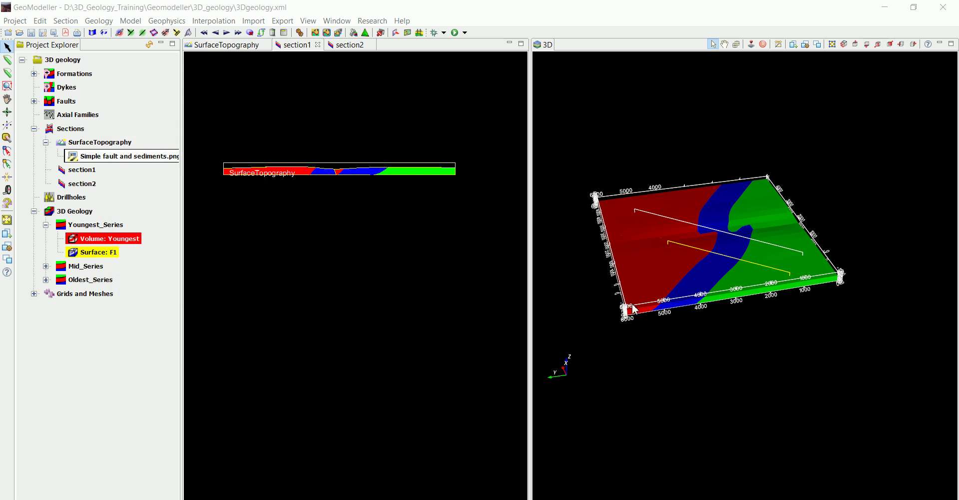
drag(675, 338, 640, 306)
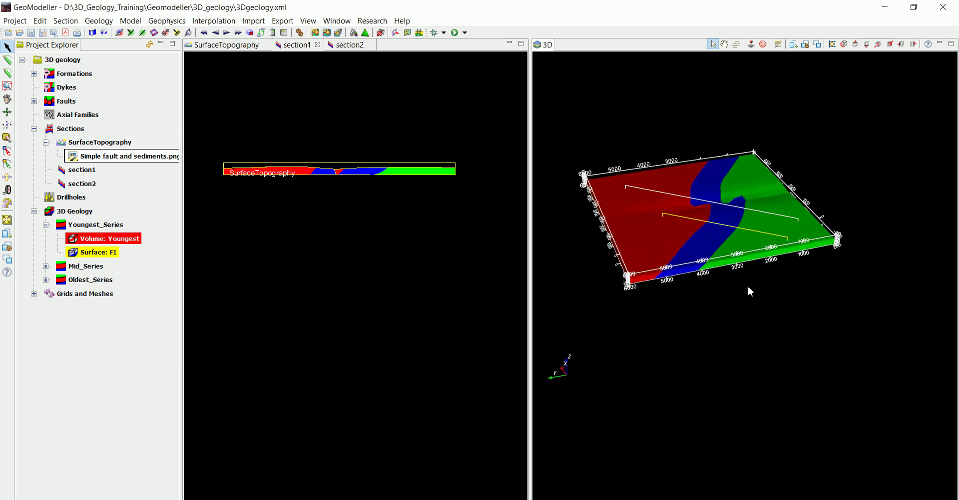
drag(747, 288, 601, 304)
scroll(303, 167, up, 2)
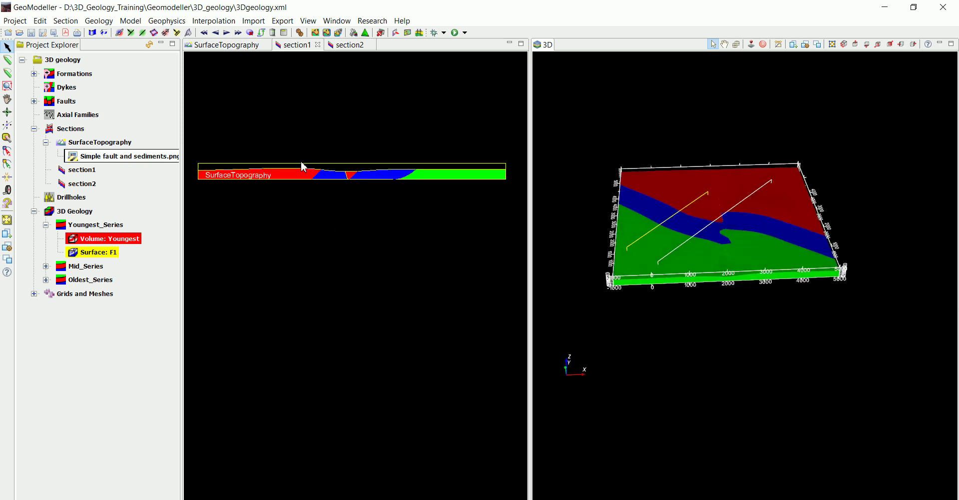
scroll(303, 167, down, 1)
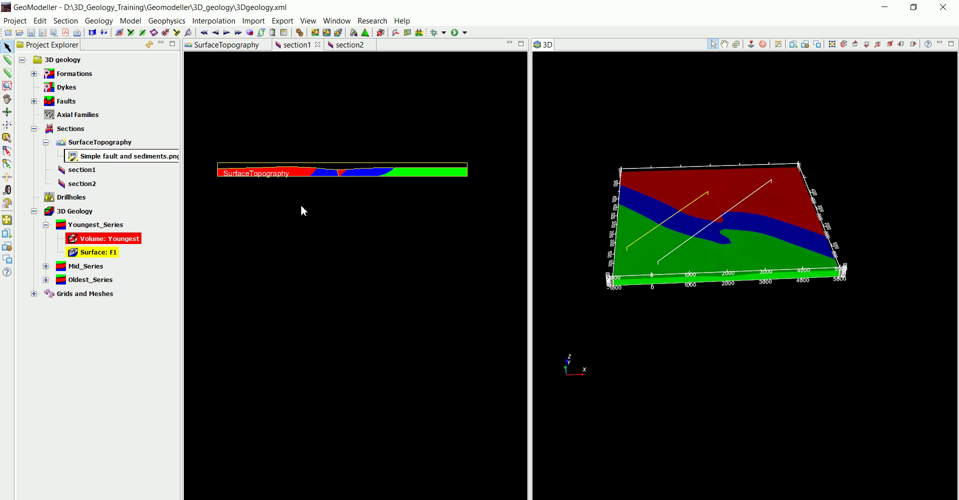
Step: Split the editor area so section1 sits stacked above the SurfaceTopography map
middle_drag(303, 210, 309, 243)
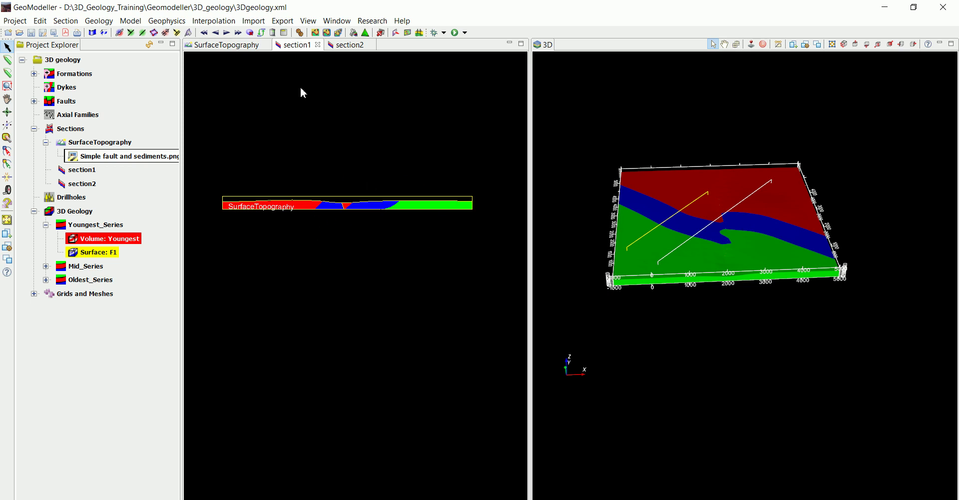
click(300, 46)
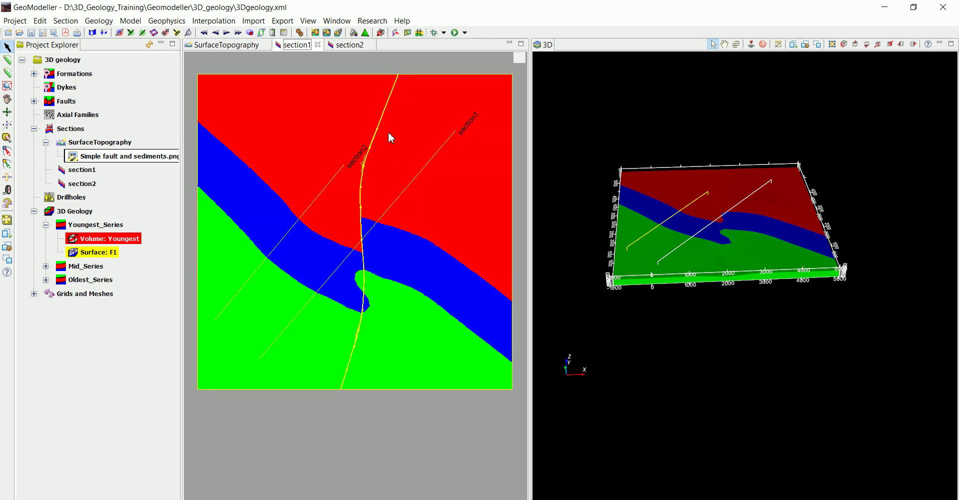
drag(298, 44, 301, 70)
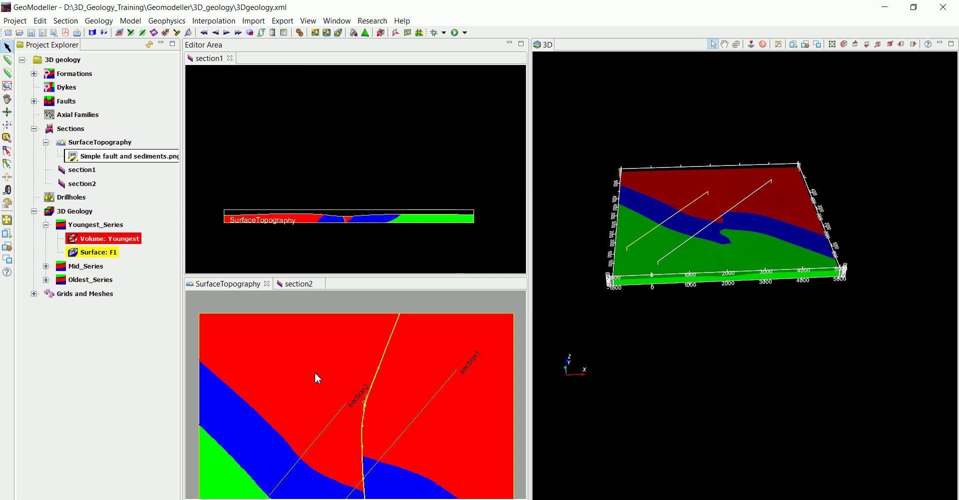
Step: Give the SurfaceTopography map a black background and enlarge its pane below section1
right_click(330, 325)
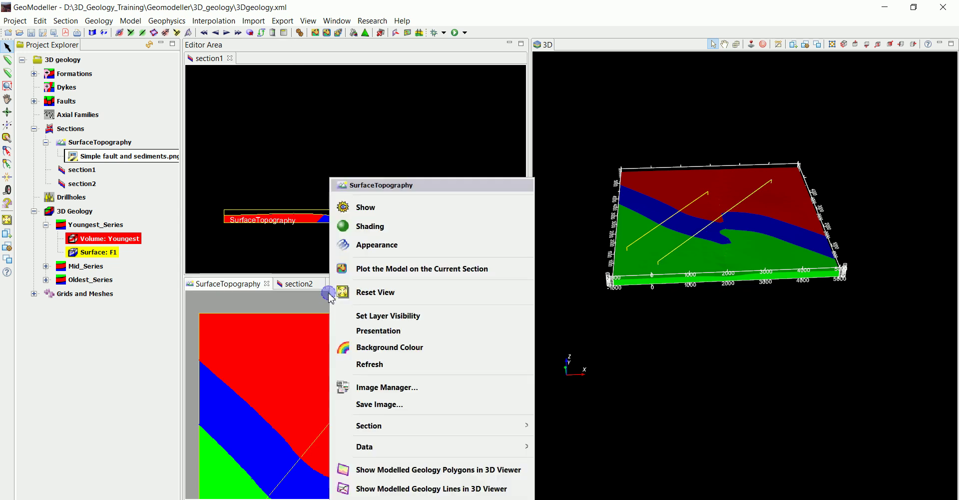
click(368, 348)
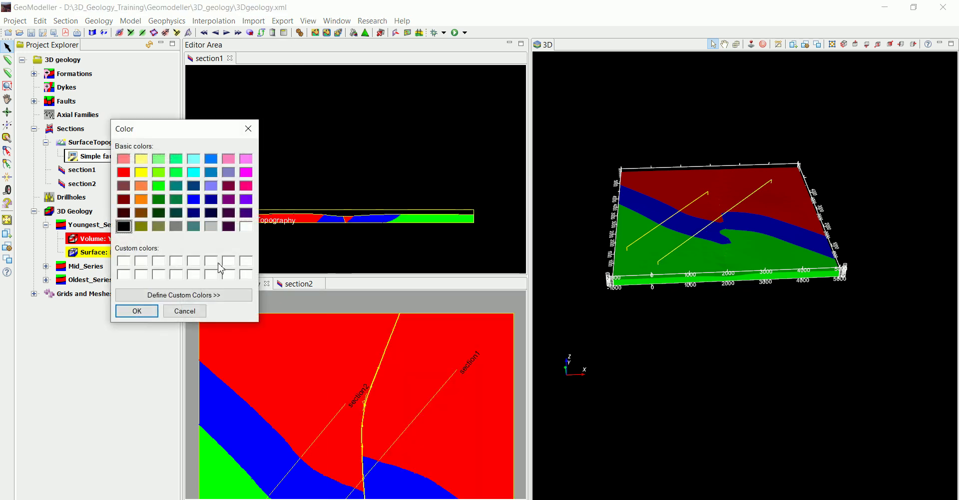
click(123, 226)
click(138, 314)
middle_drag(313, 214, 311, 129)
scroll(314, 165, down, 2)
scroll(311, 128, up, 2)
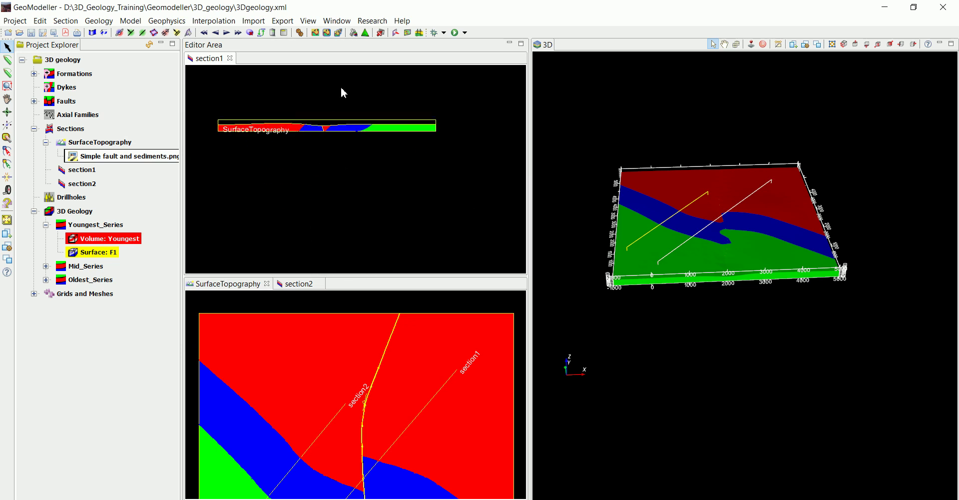
drag(334, 275, 336, 191)
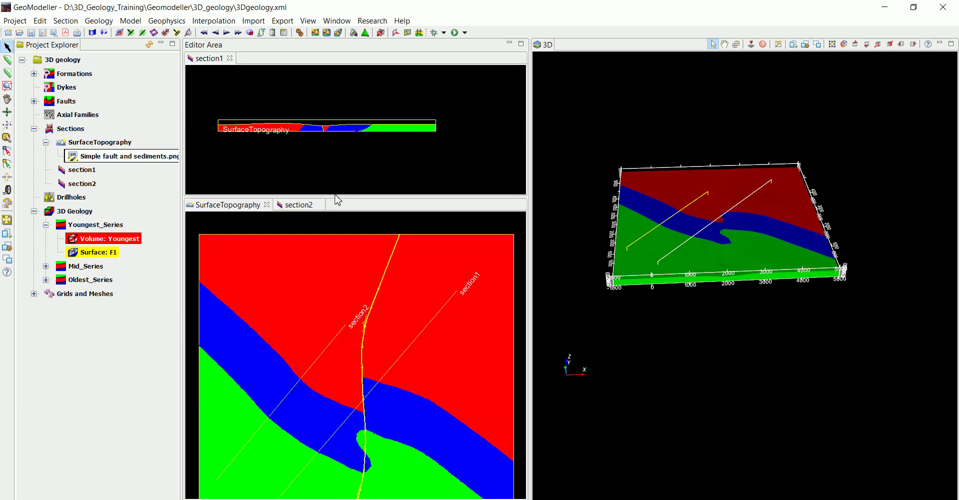
scroll(325, 350, down, 3)
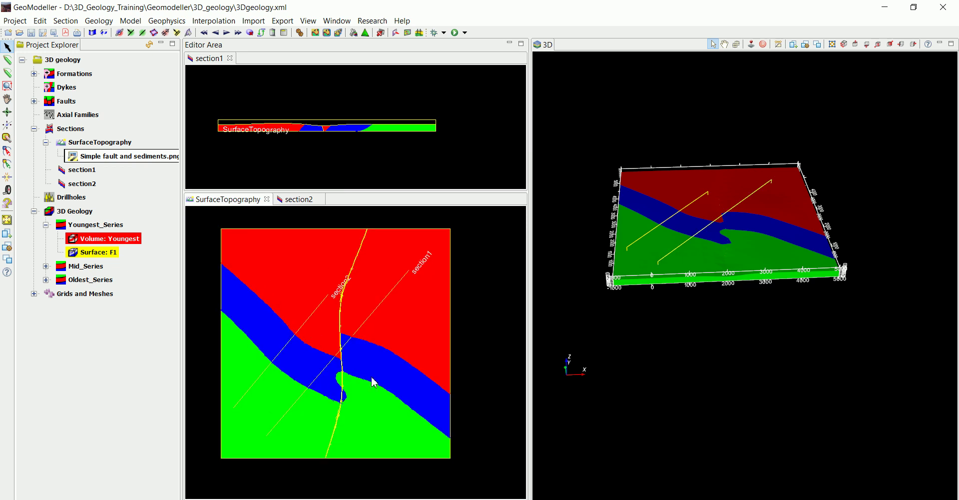
Step: Nudge the 3D model view, then expand Grids and Meshes in Project Explorer to show its DTM item
mouse_move(664, 282)
mouse_down()
mouse_move(660, 295)
mouse_move(658, 282)
mouse_up()
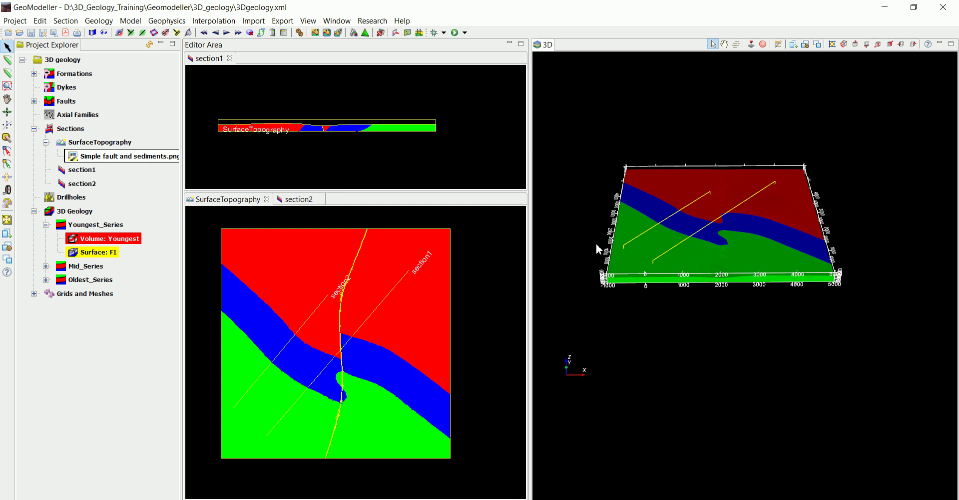
click(74, 197)
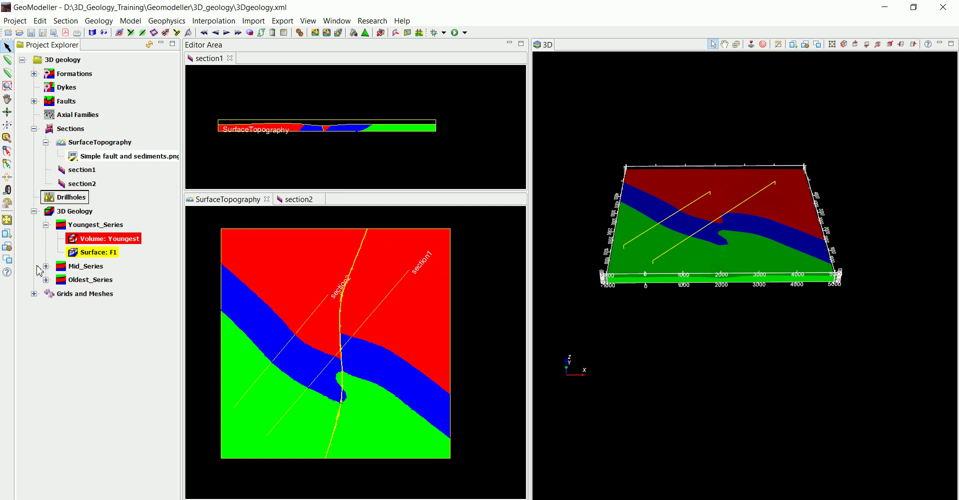
click(34, 293)
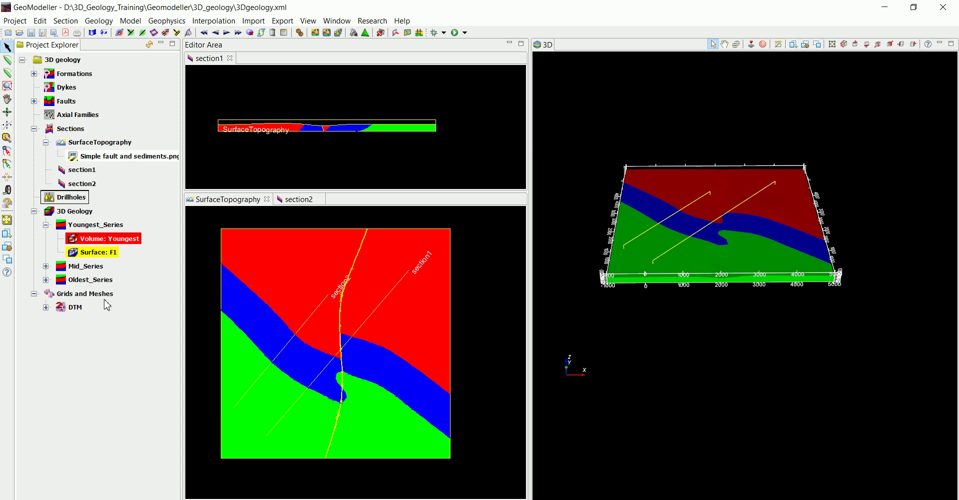